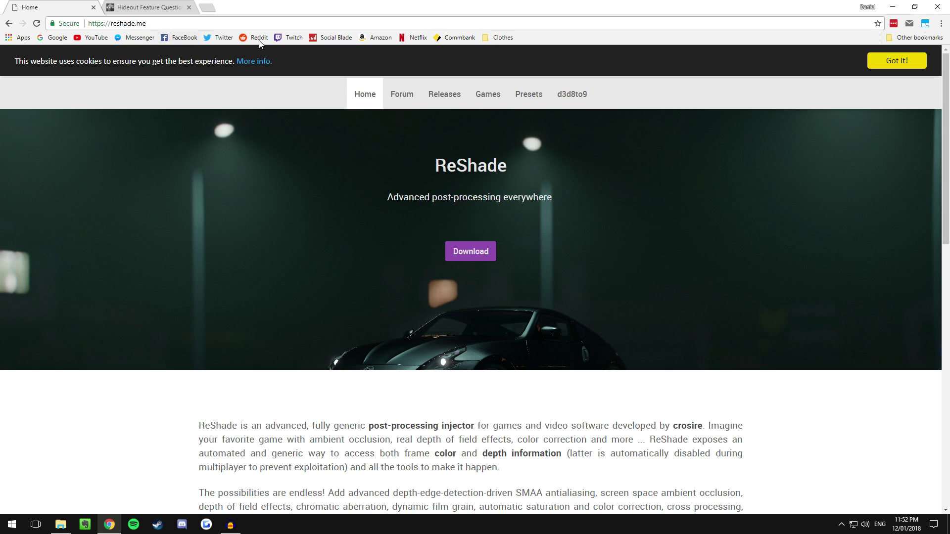
Step: Go to the ReShade 3.1.0 download, cancel the duplicate save, and minimise Chrome
click(466, 255)
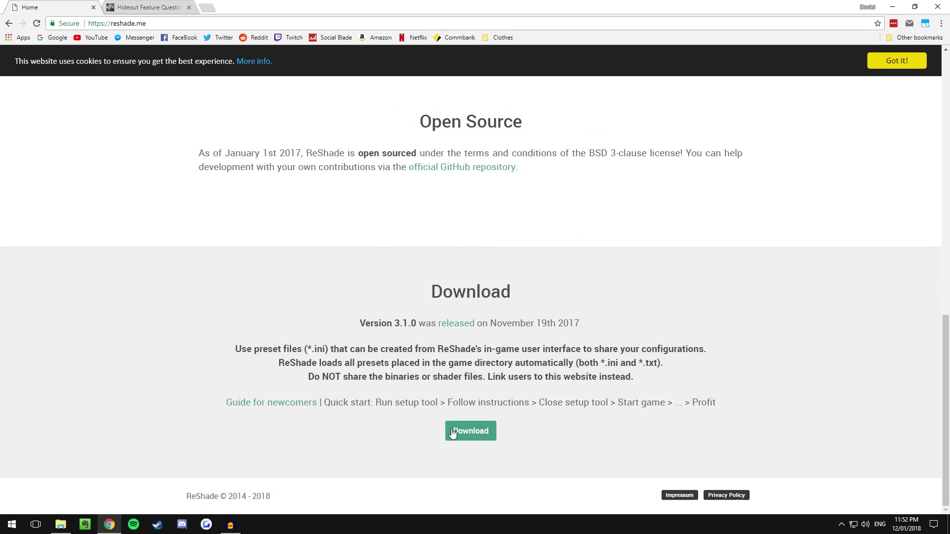
click(462, 437)
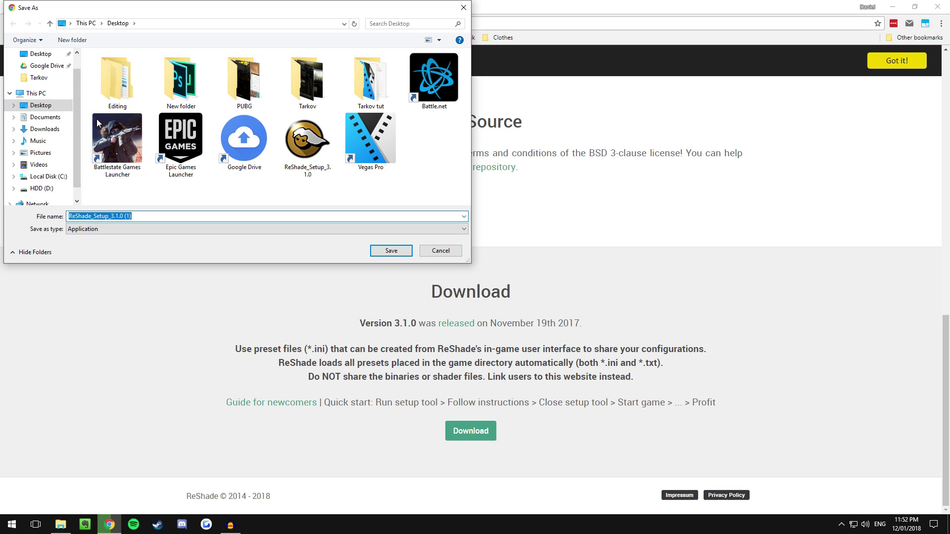
click(453, 255)
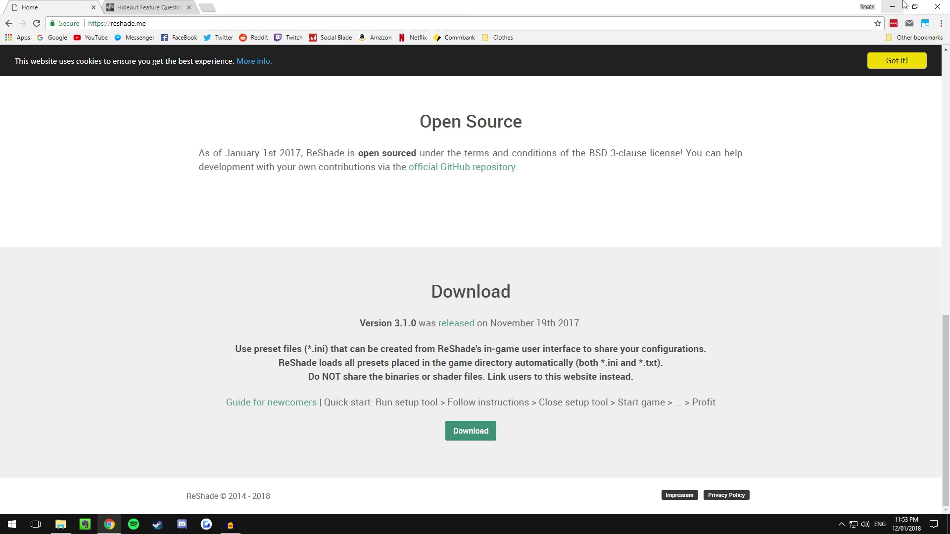
click(893, 7)
Step: Run ReShade_Setup and target EscapeFromTarkov.exe in C:\Battlestate Games\Escape from Tarkov
double_click(22, 19)
click(470, 253)
scroll(622, 322, down, 6)
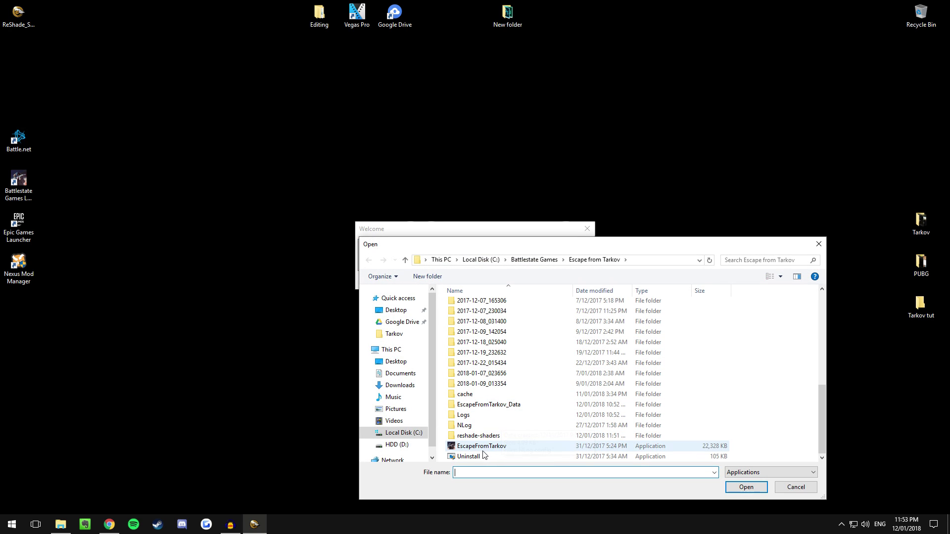
click(534, 260)
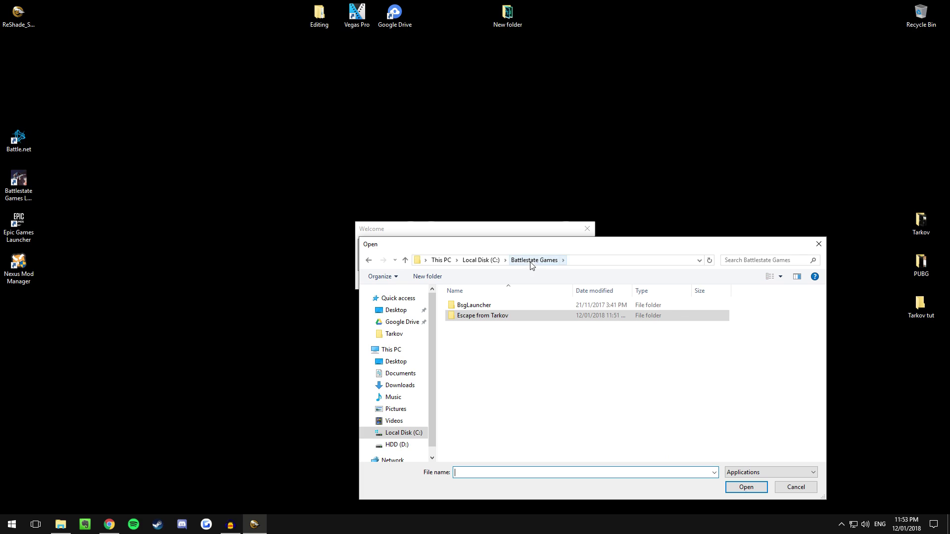
click(482, 261)
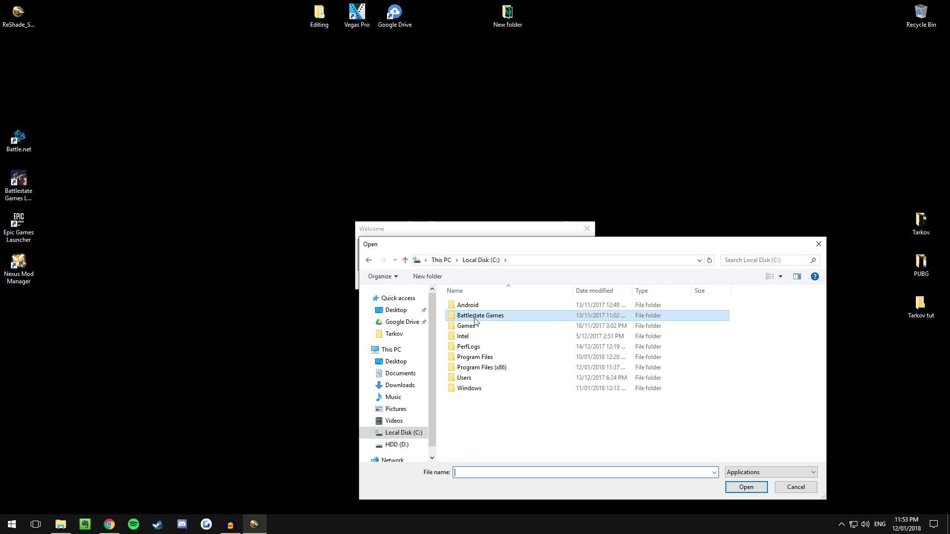
double_click(475, 319)
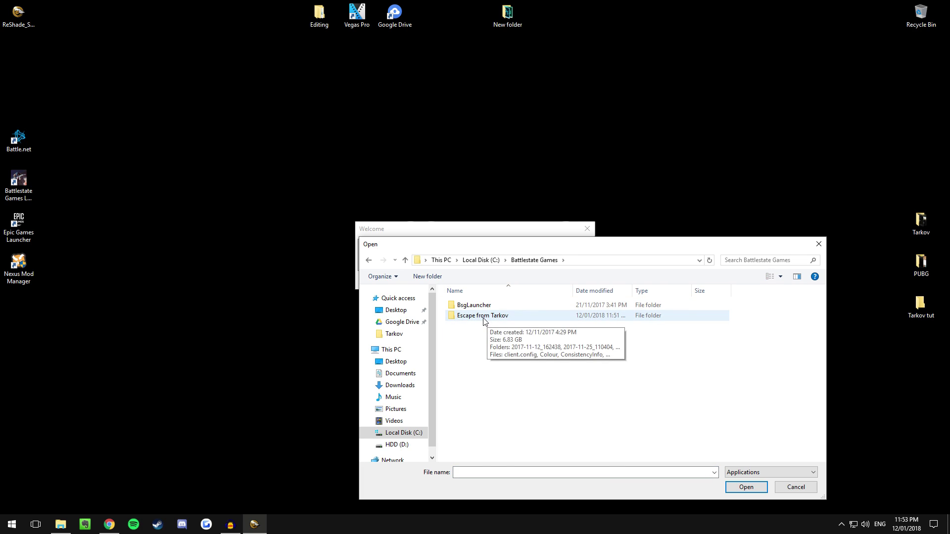
double_click(484, 316)
scroll(487, 376, down, 10)
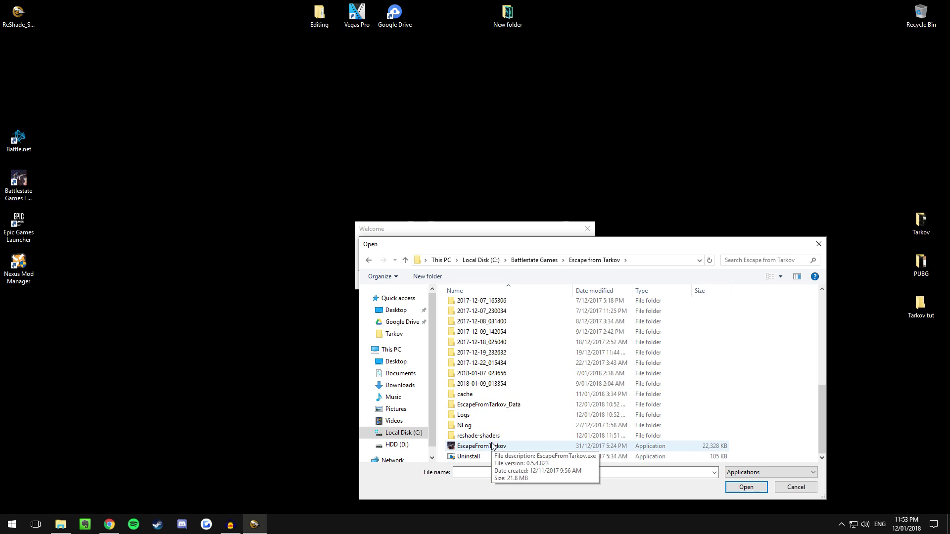
double_click(492, 446)
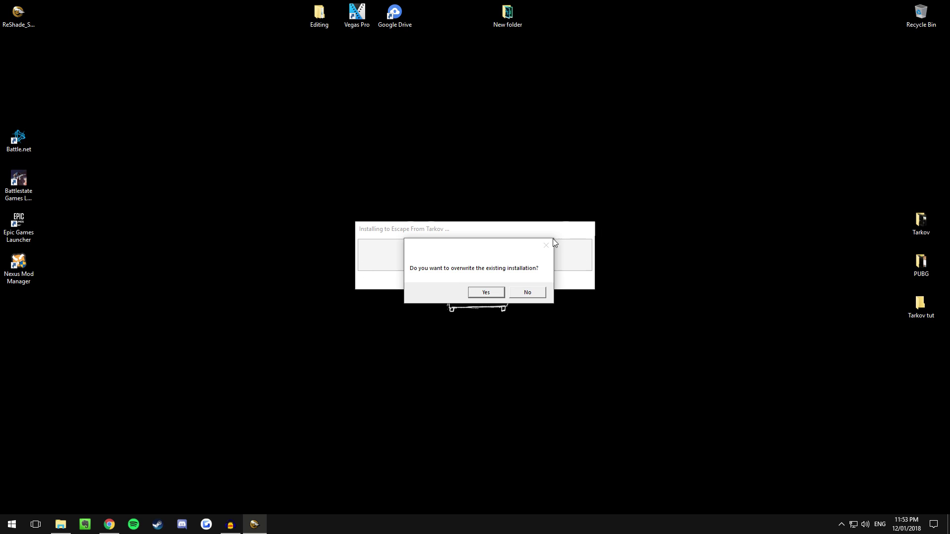
Step: Overwrite the existing install, download the standard effects, and install all checked effect files
click(493, 292)
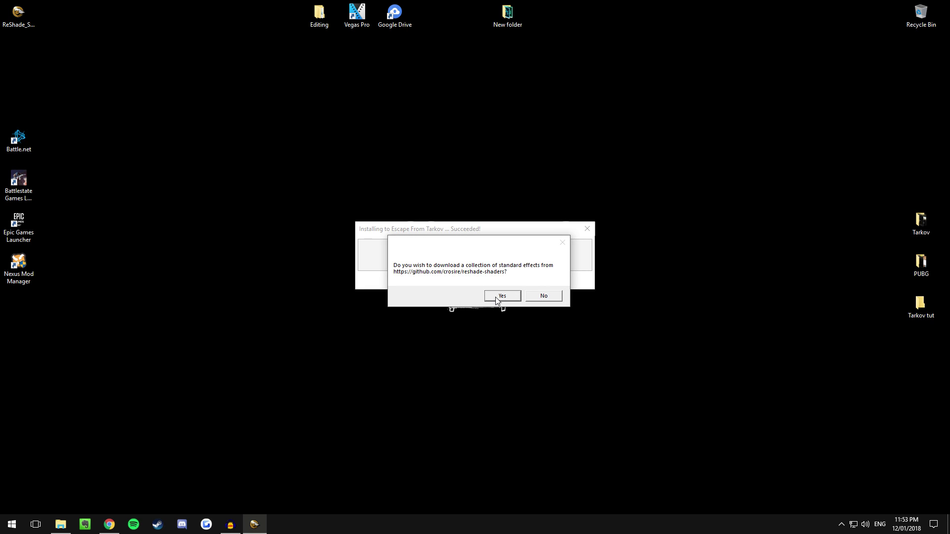
click(495, 297)
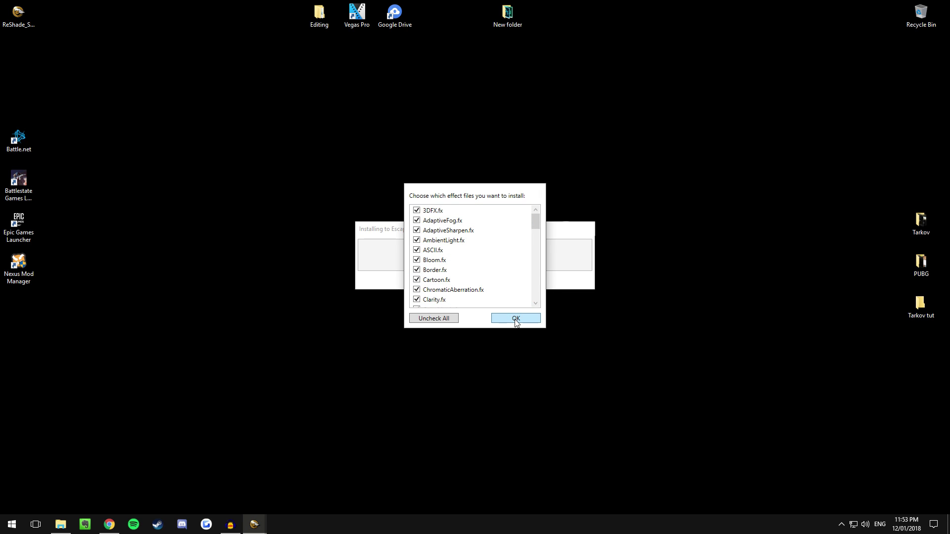
click(515, 319)
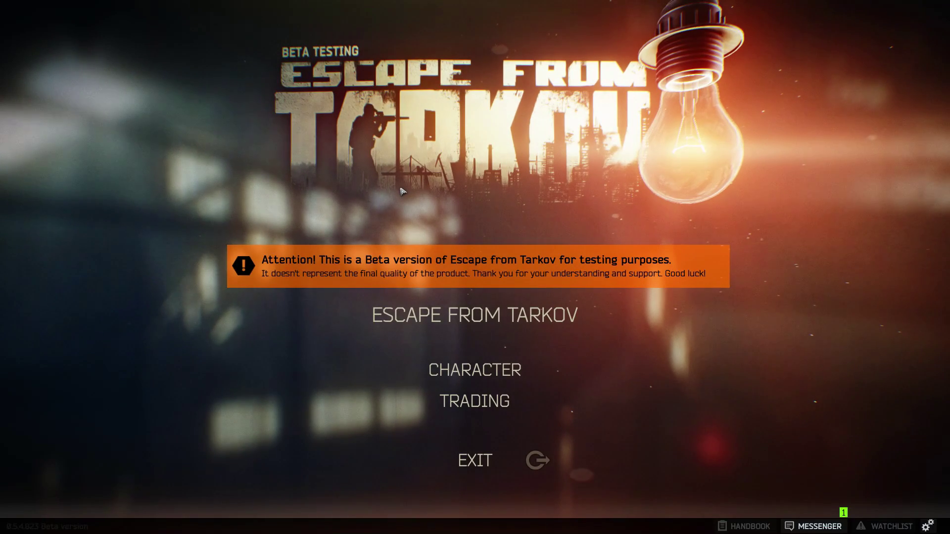
Step: Bring up the ReShade overlay over the Tarkov main menu with the Home hotkey
key(Home)
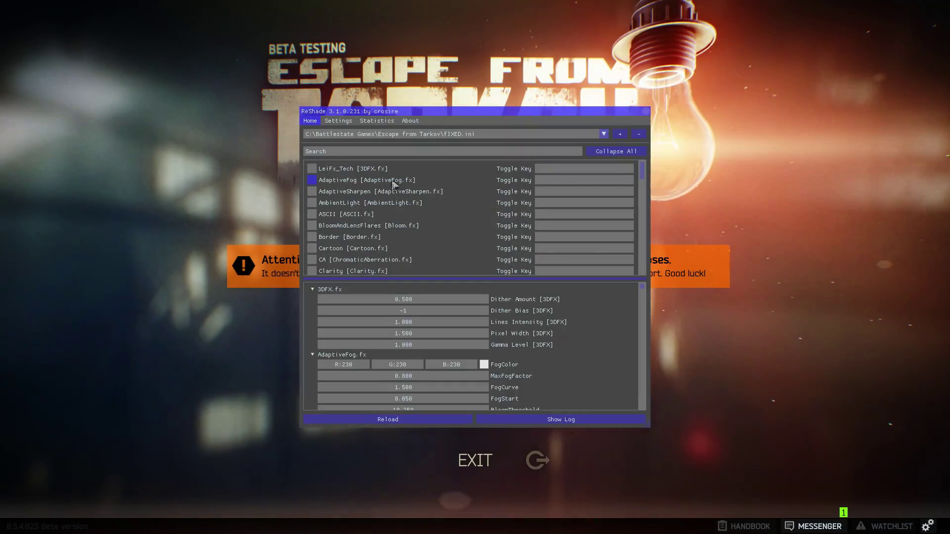
Step: Move the overlay higher and add a new preset named Setting
drag(358, 114, 352, 74)
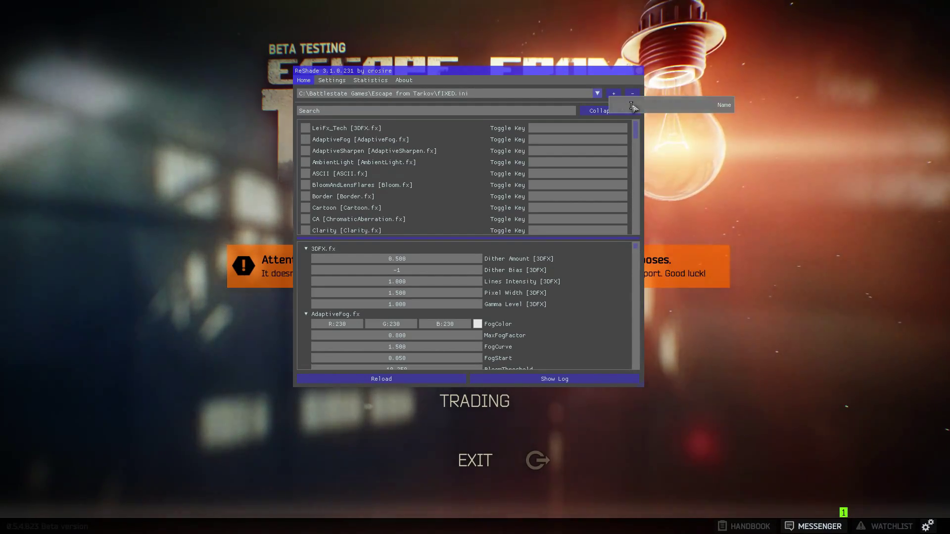
text(tt)
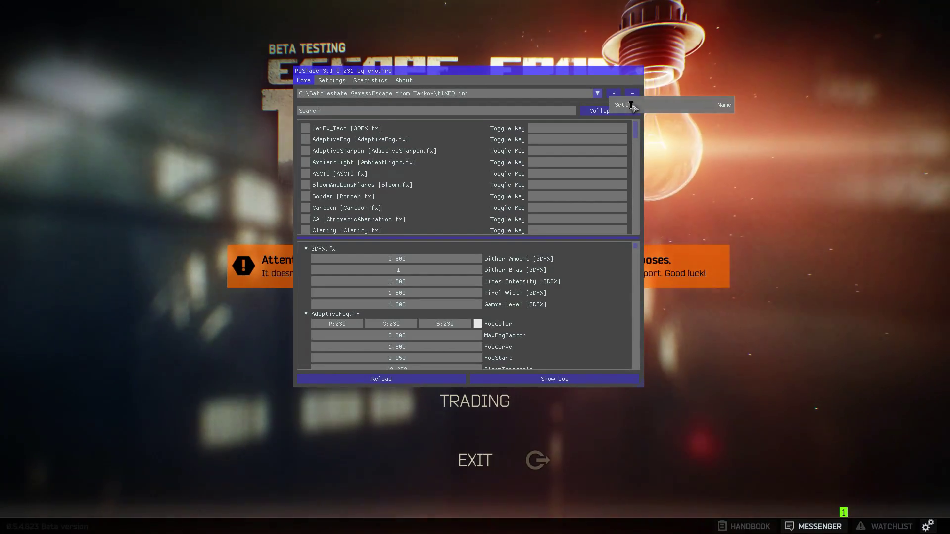
text(ing)
key(Return)
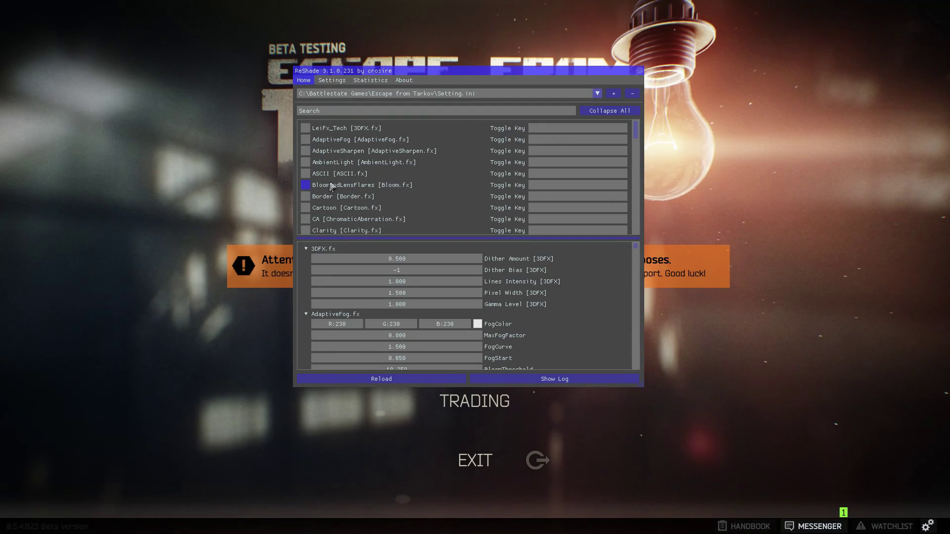
Step: Check Colourfulness and Vibrance in the Setting preset, then close the overlay
scroll(366, 174, down, 1)
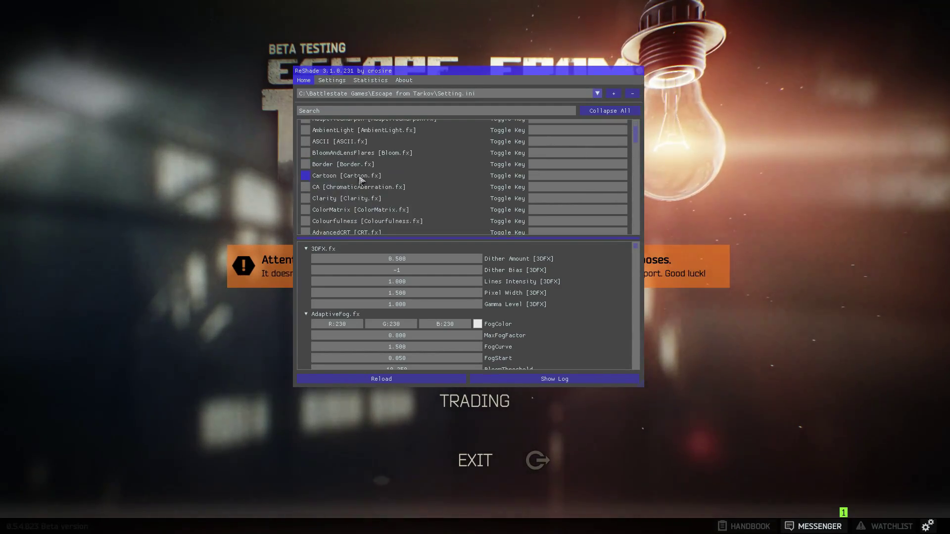
click(305, 221)
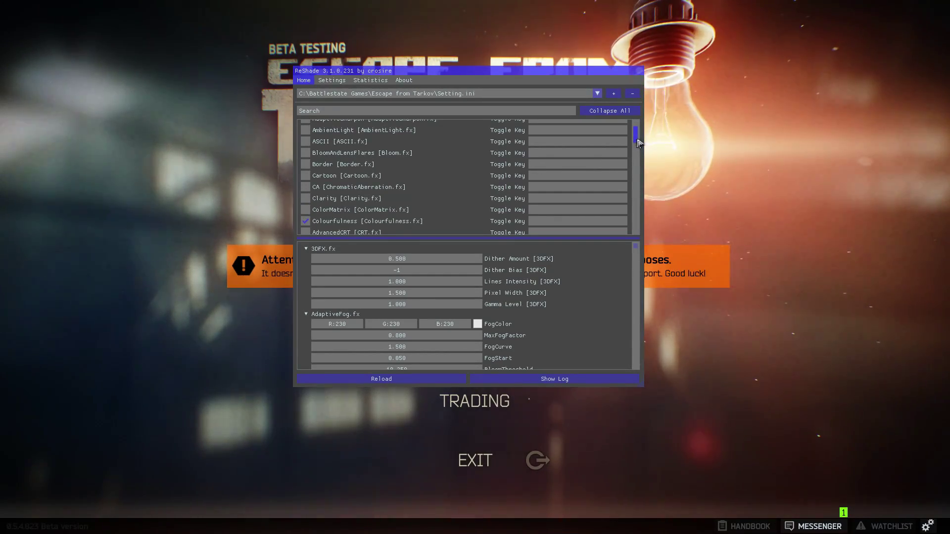
drag(637, 142, 627, 232)
click(305, 217)
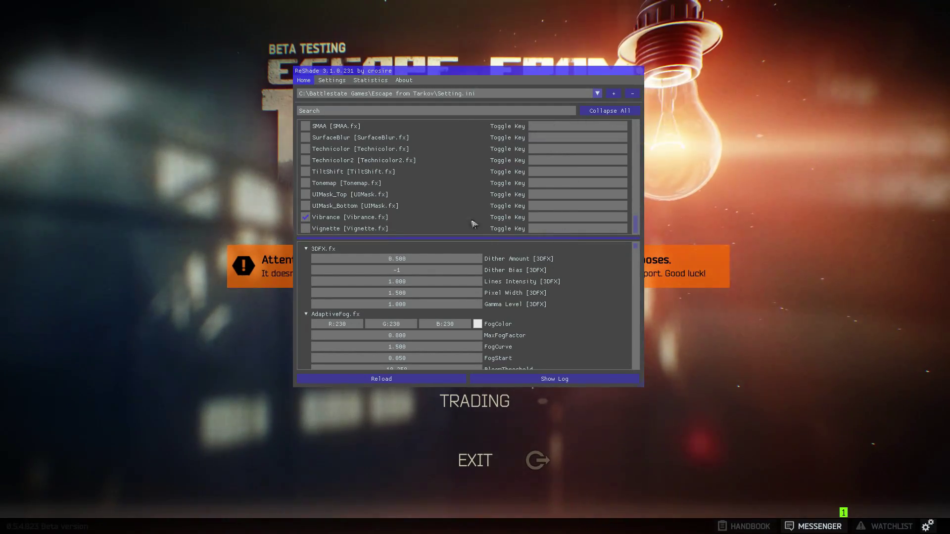
click(640, 71)
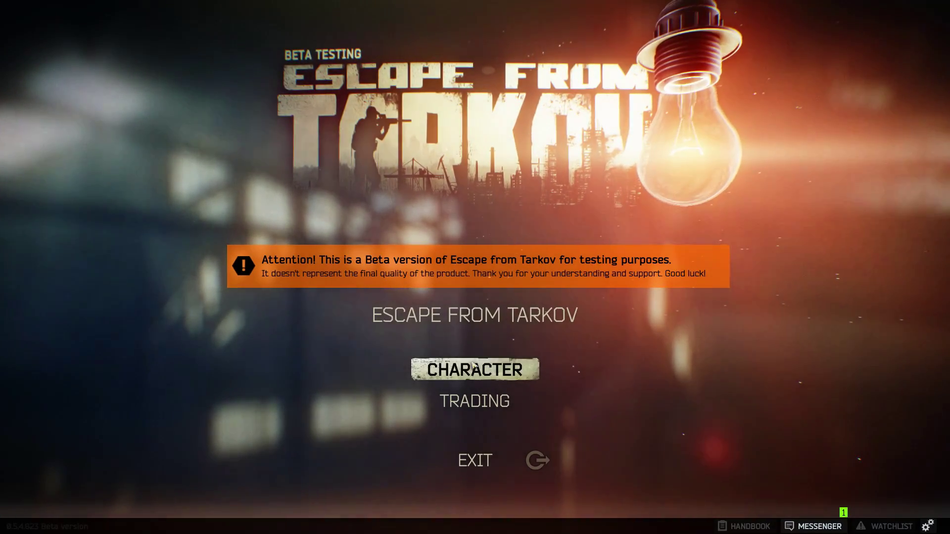
Step: Set up a PMC raid on Woods starting from the House entry point
click(444, 320)
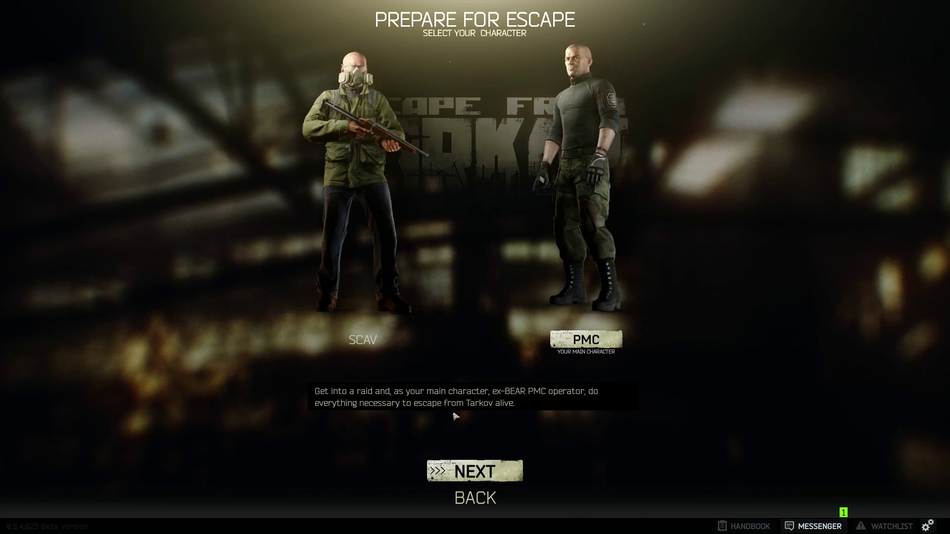
click(478, 470)
click(339, 163)
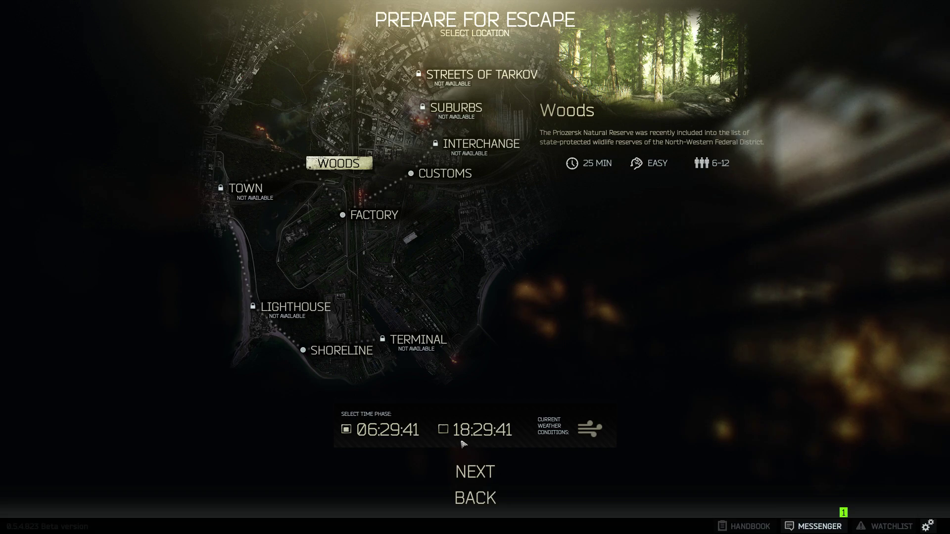
click(476, 471)
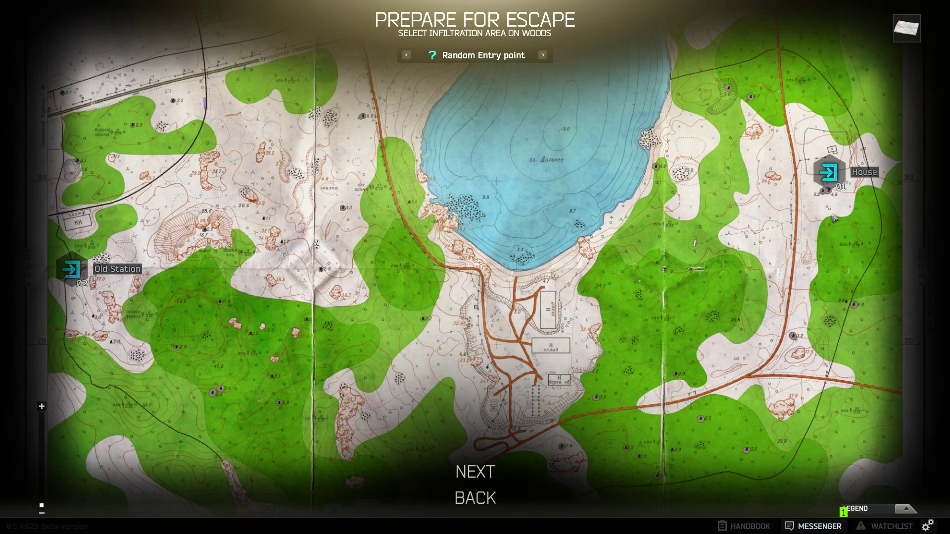
click(828, 173)
click(476, 471)
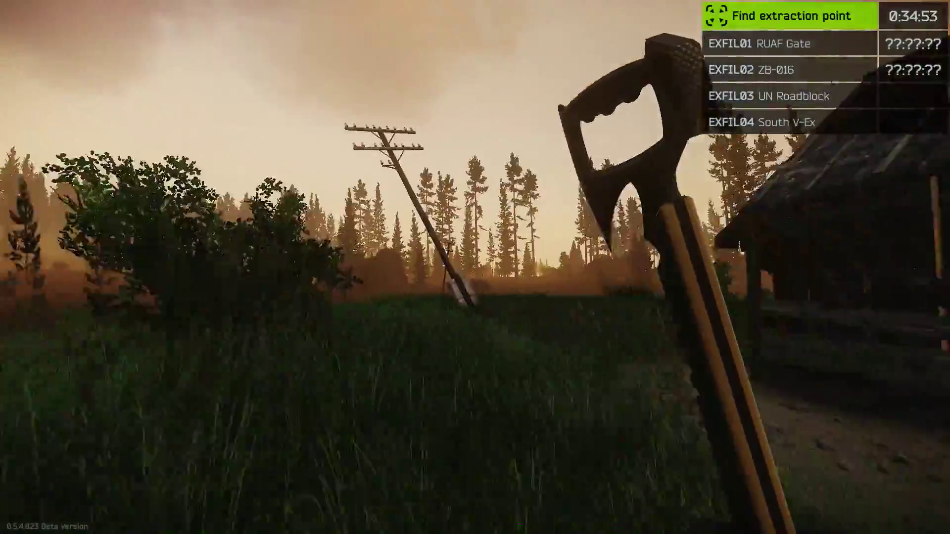
Step: Walk toward the field, draw and inspect the axe, then open the ReShade overlay with Home
key(w)
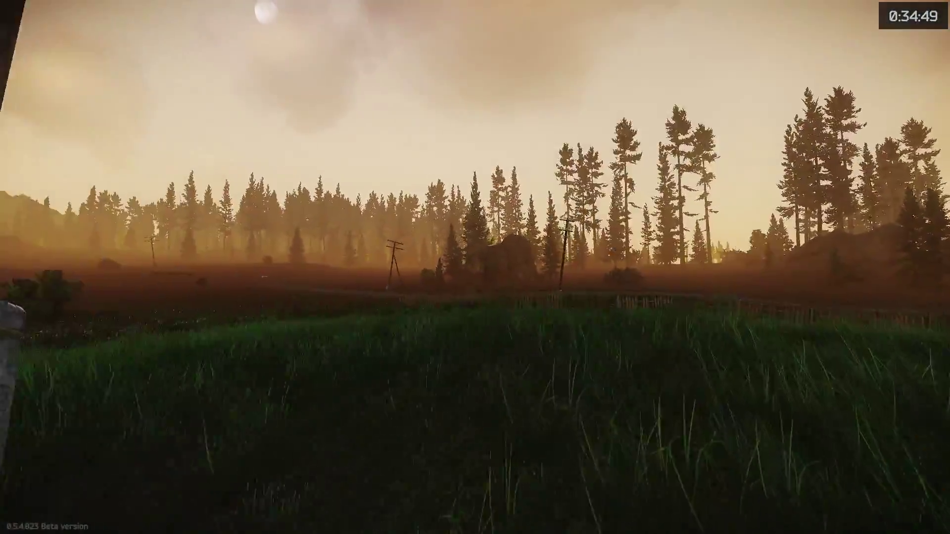
key(3)
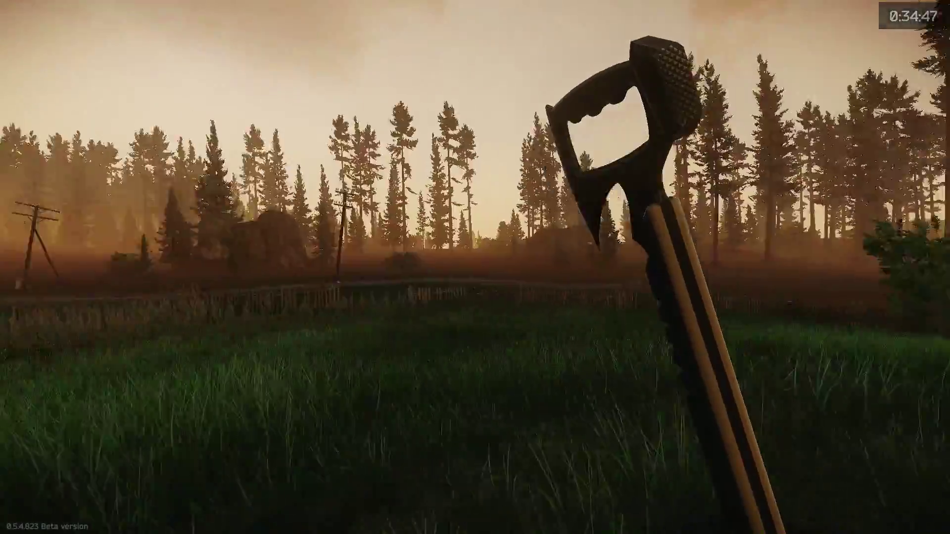
key(l)
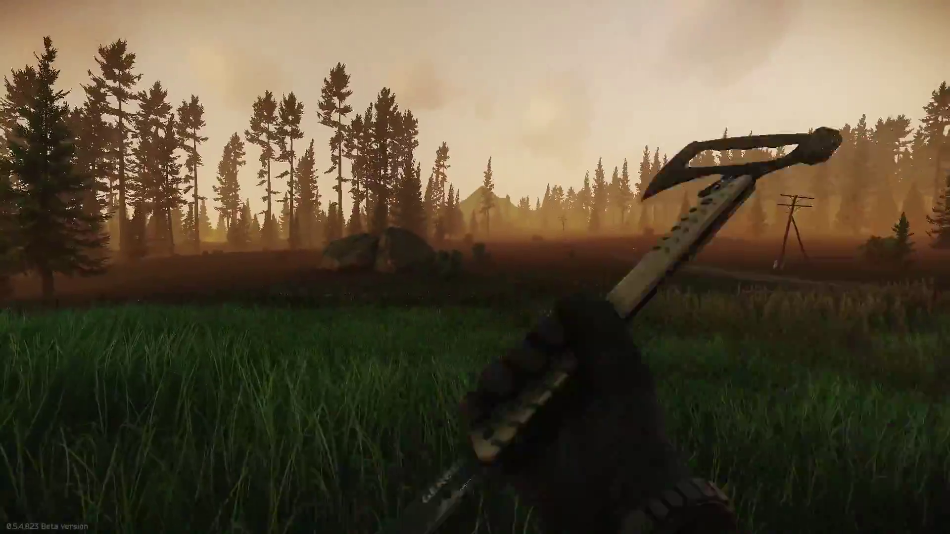
key(Home)
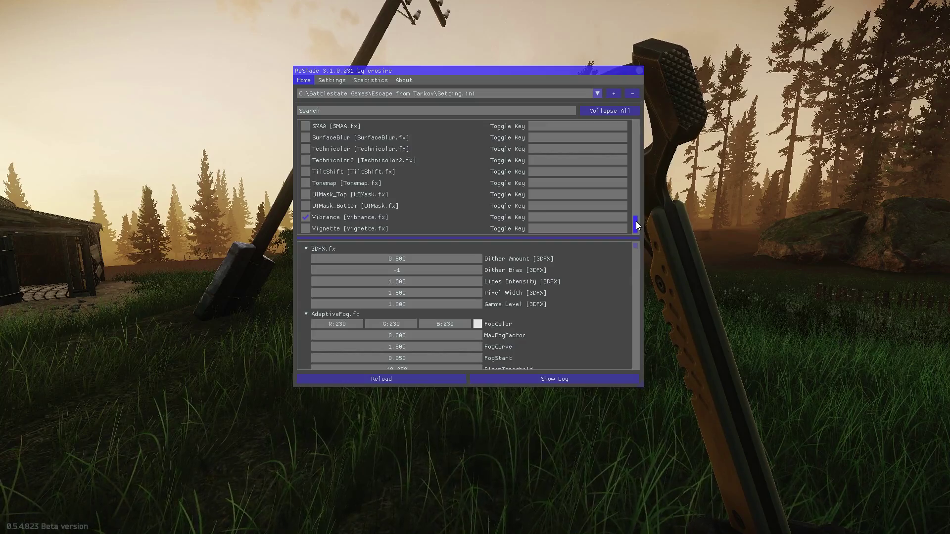
Step: Scroll the effect list and turn AmbientLight off
drag(637, 225, 627, 141)
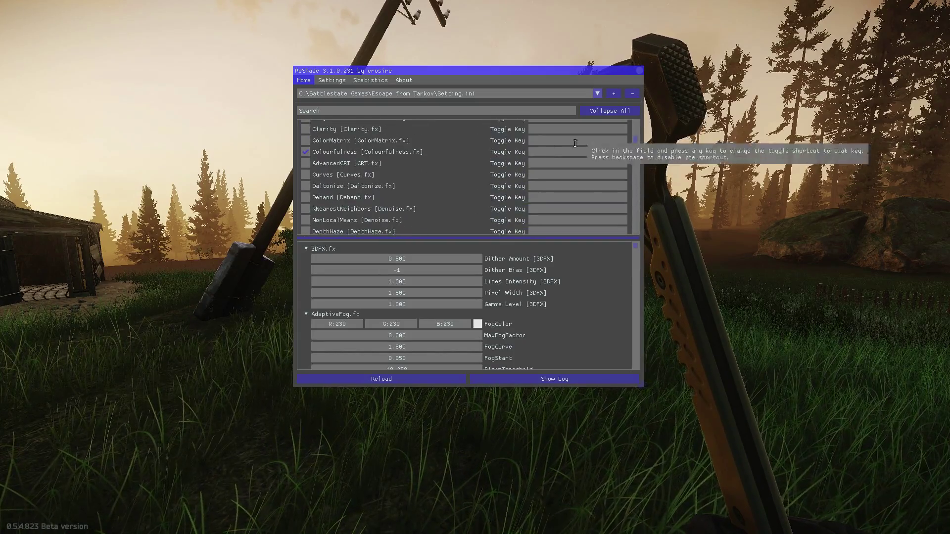
drag(635, 145, 508, 236)
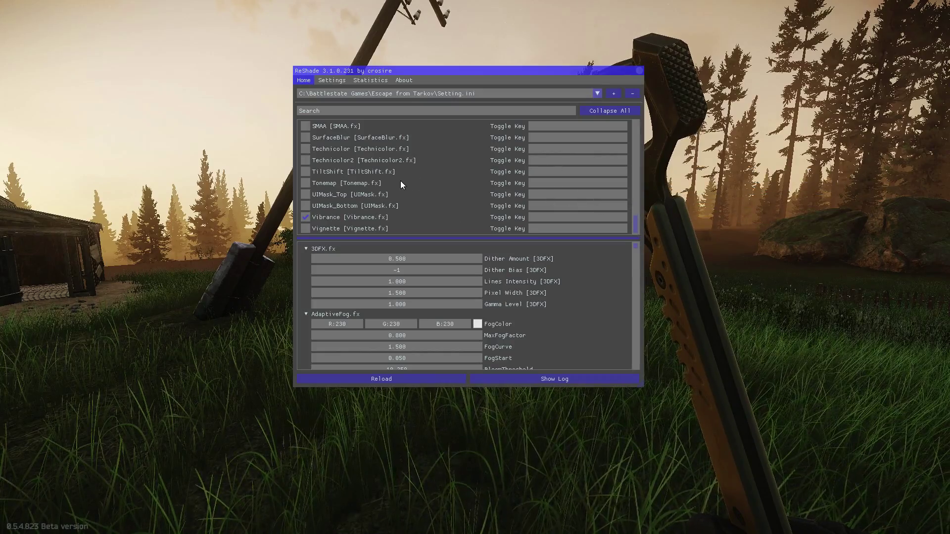
drag(637, 224, 631, 112)
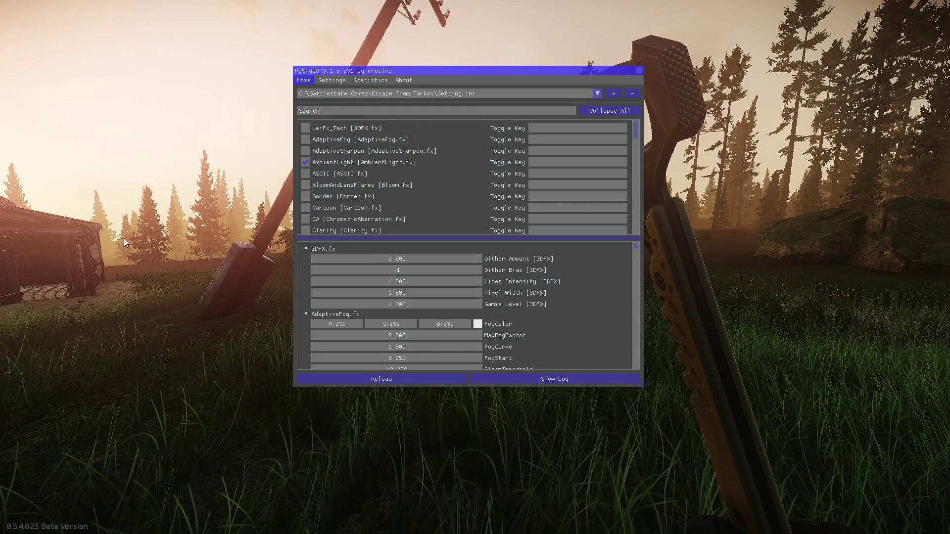
click(308, 163)
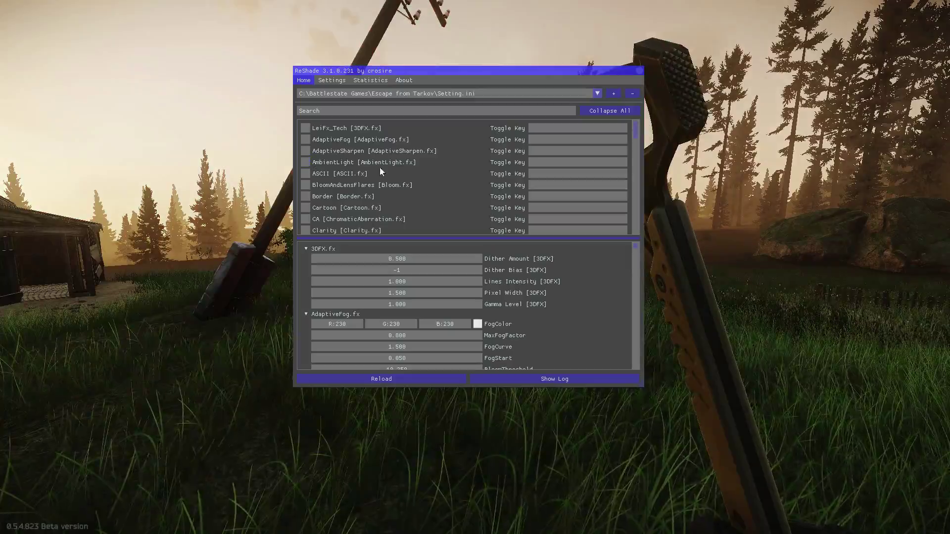
Step: Hide the overlay, reopen it with Home to compare, and close it again
click(639, 72)
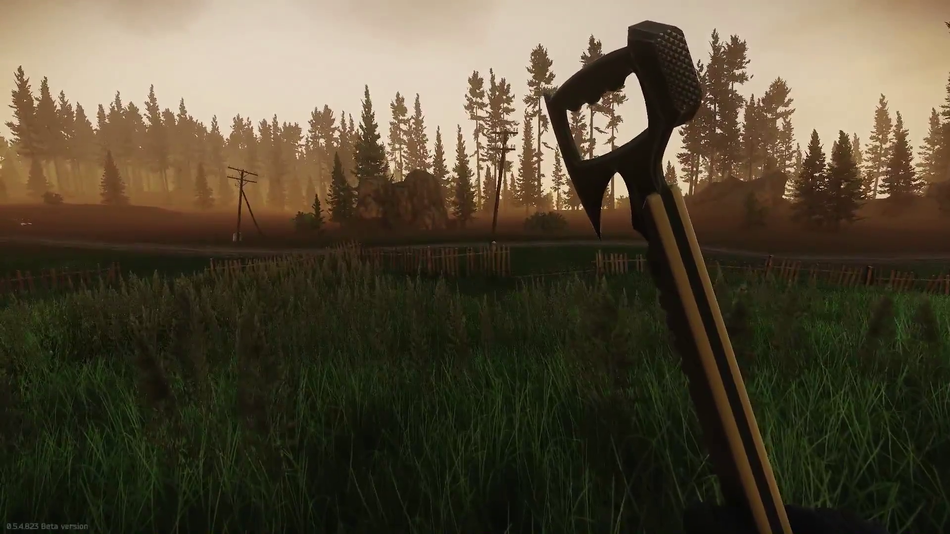
key(Home)
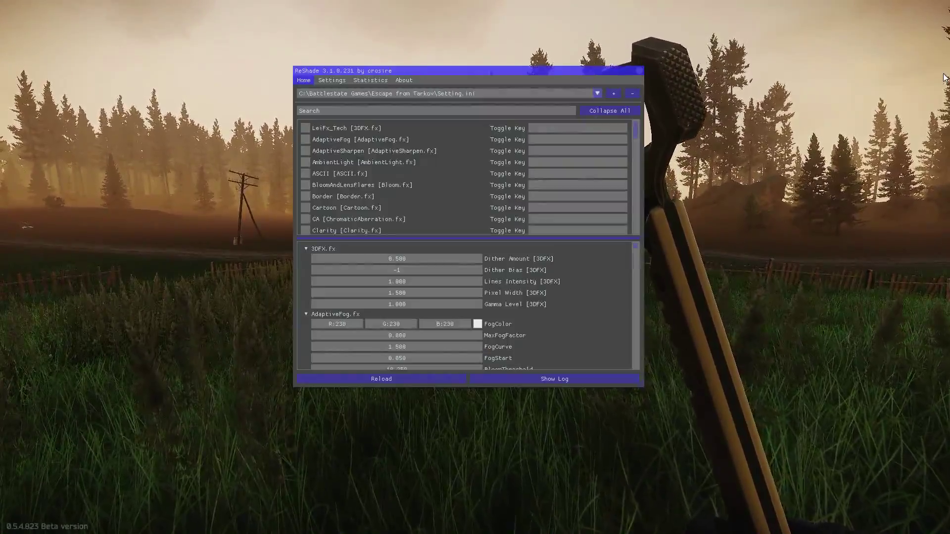
click(639, 71)
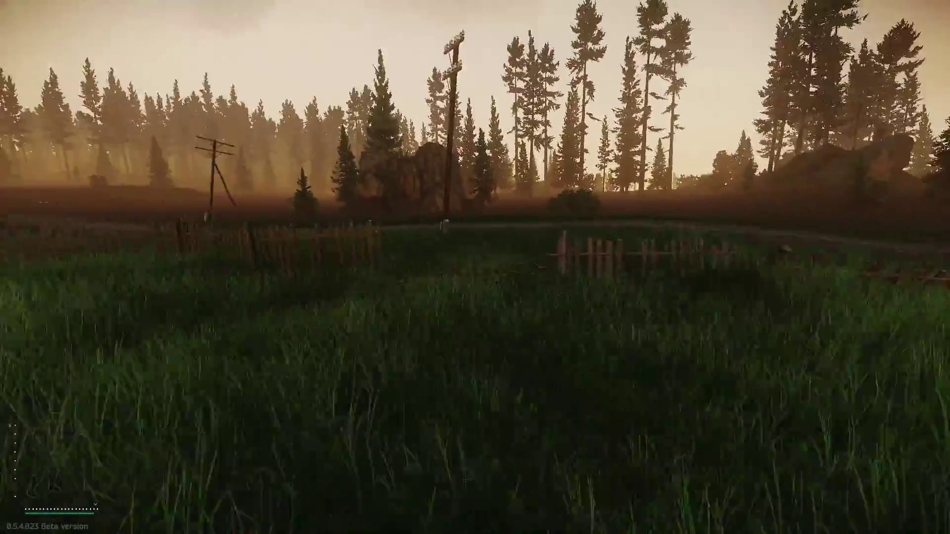
Step: Walk across the grassy field toward the pole and trees, swinging the hatchet twice
key(w)
click(475, 268)
click(475, 267)
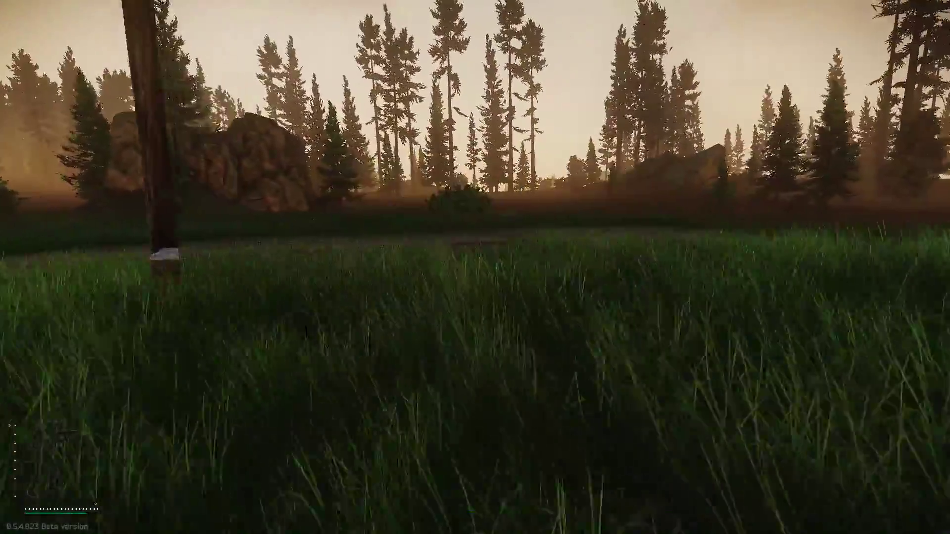
key(w)
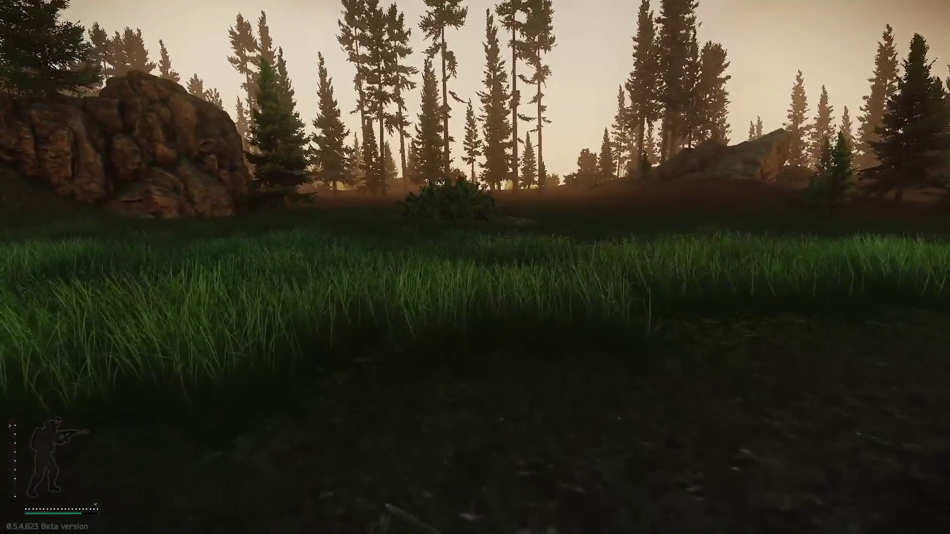